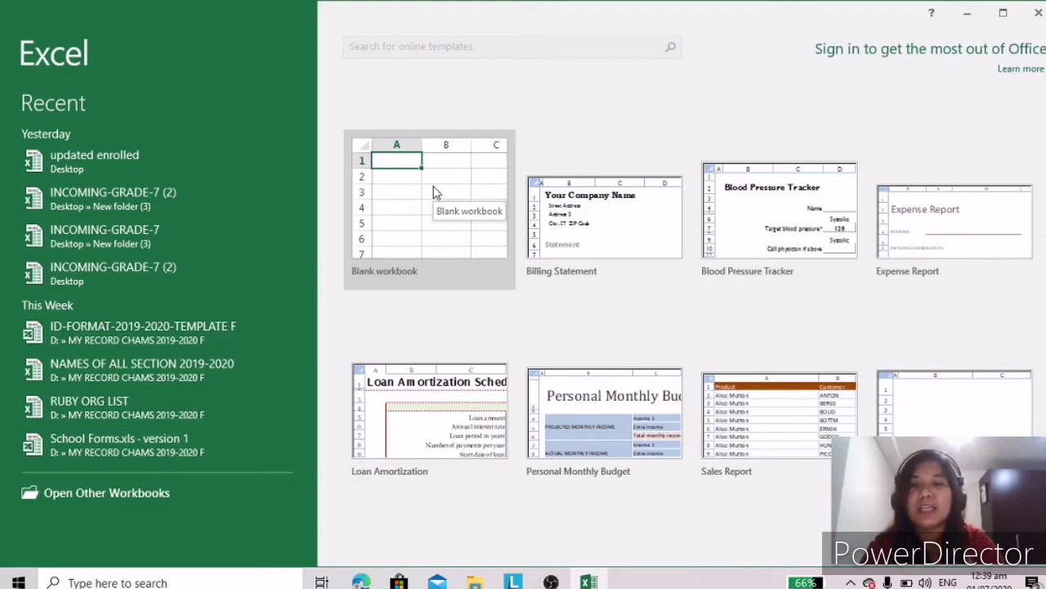
Create a blank workbook and apply the Narrow page margins
left_click(434, 190)
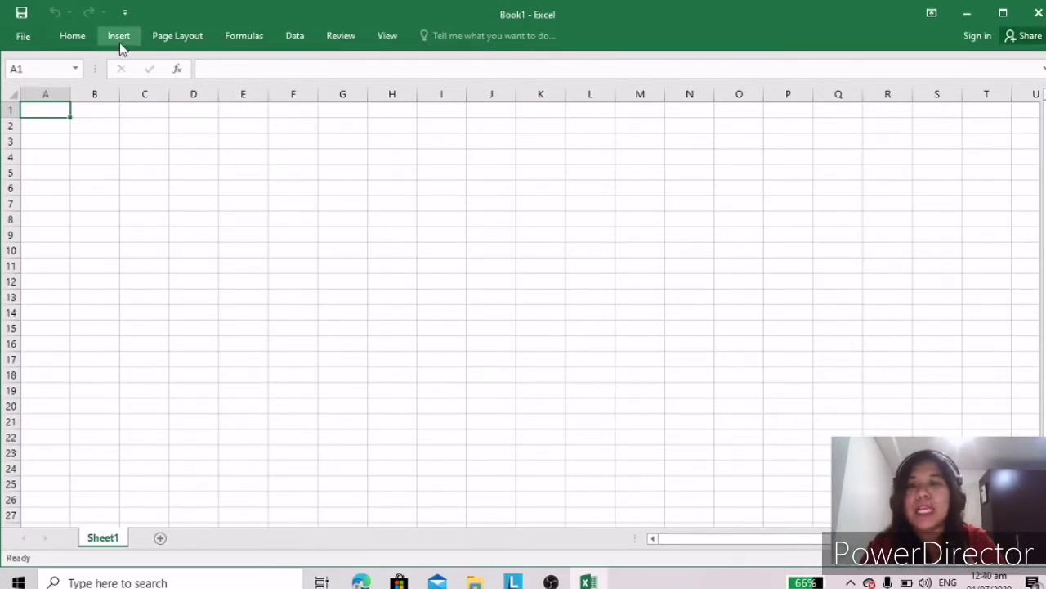
left_click(169, 41)
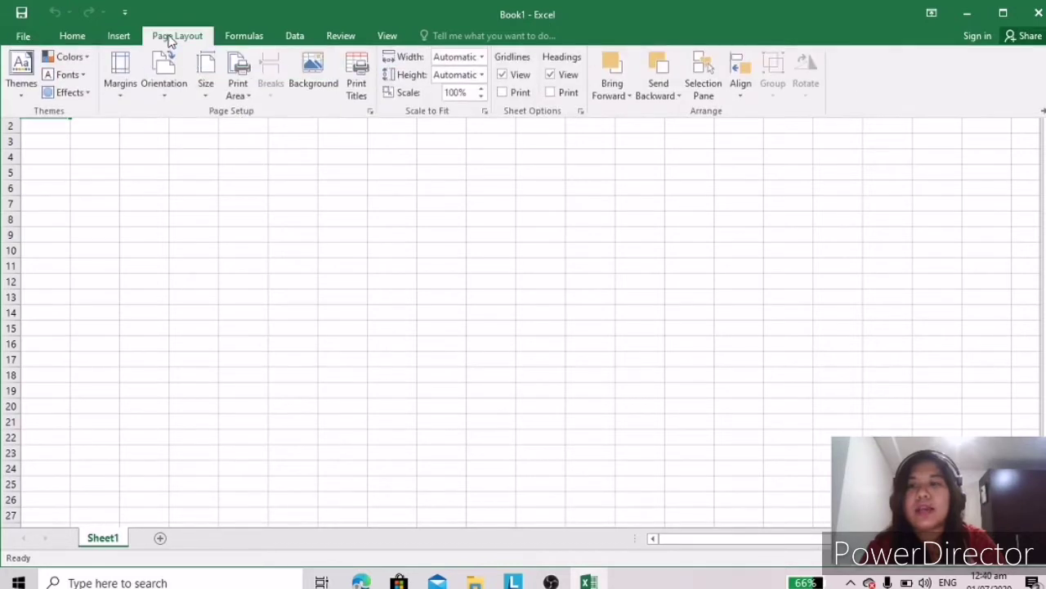
left_click(121, 98)
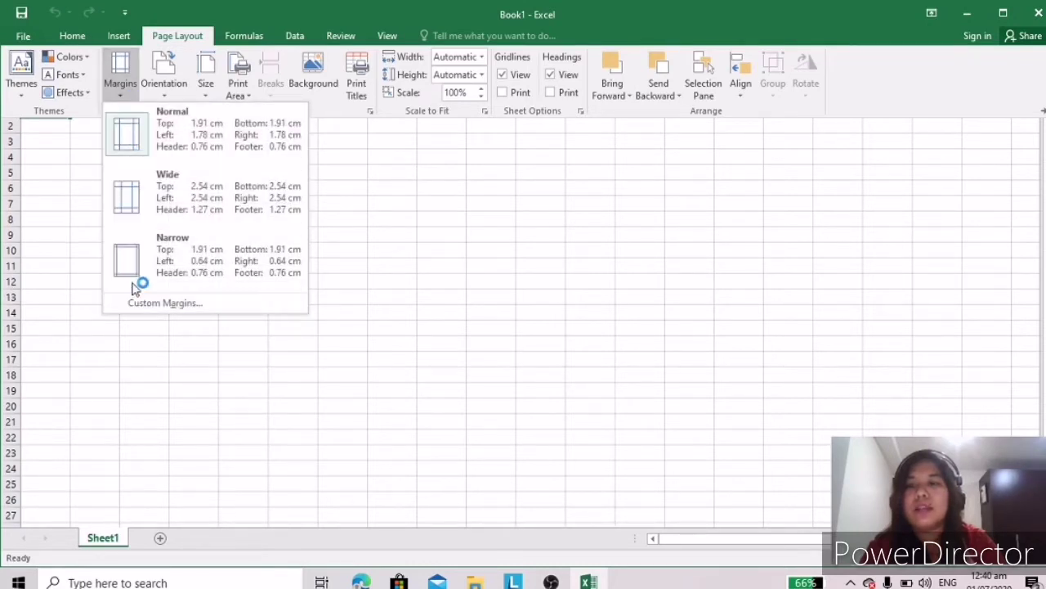
left_click(131, 270)
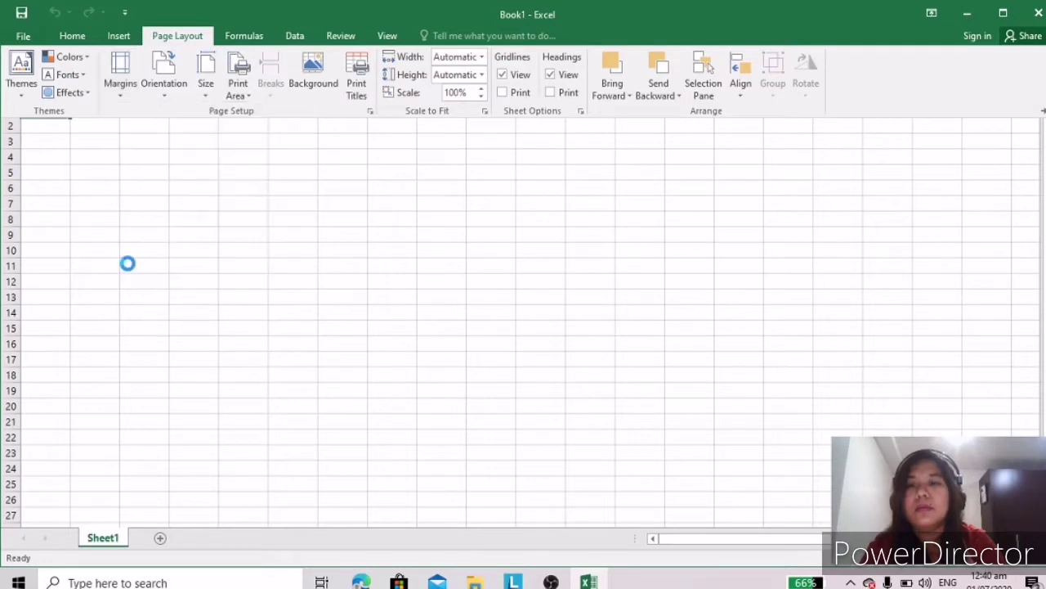
Set the page orientation to Portrait and the paper size to 8.5 x 13 in
left_click(165, 94)
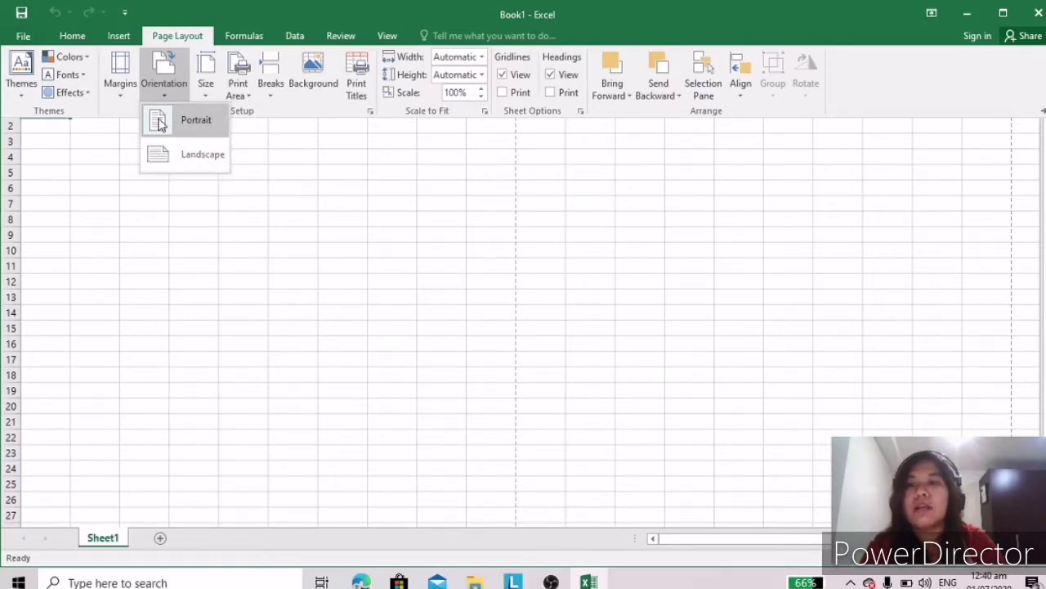
left_click(160, 121)
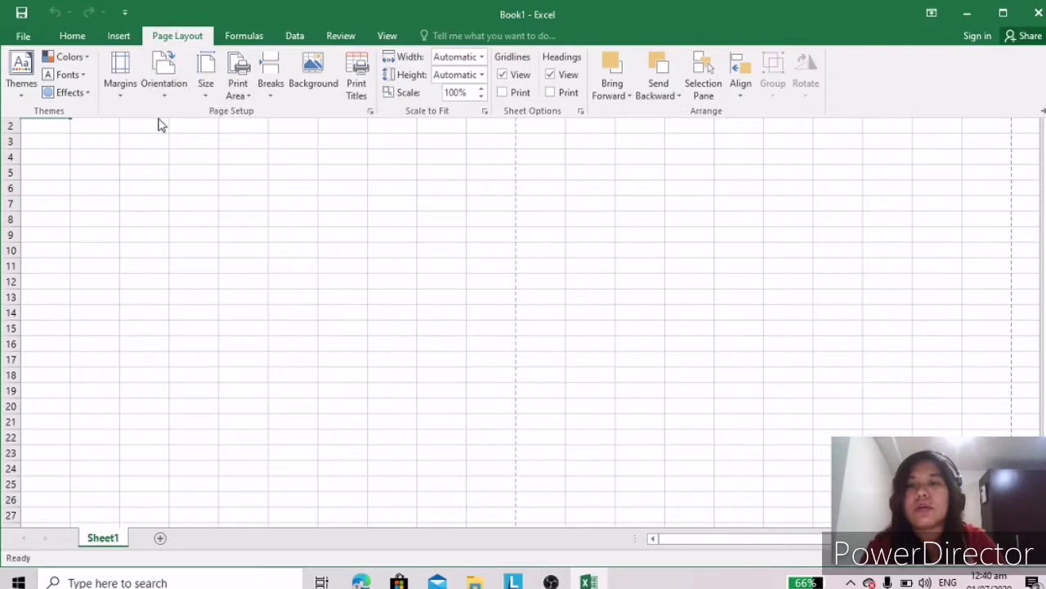
left_click(208, 97)
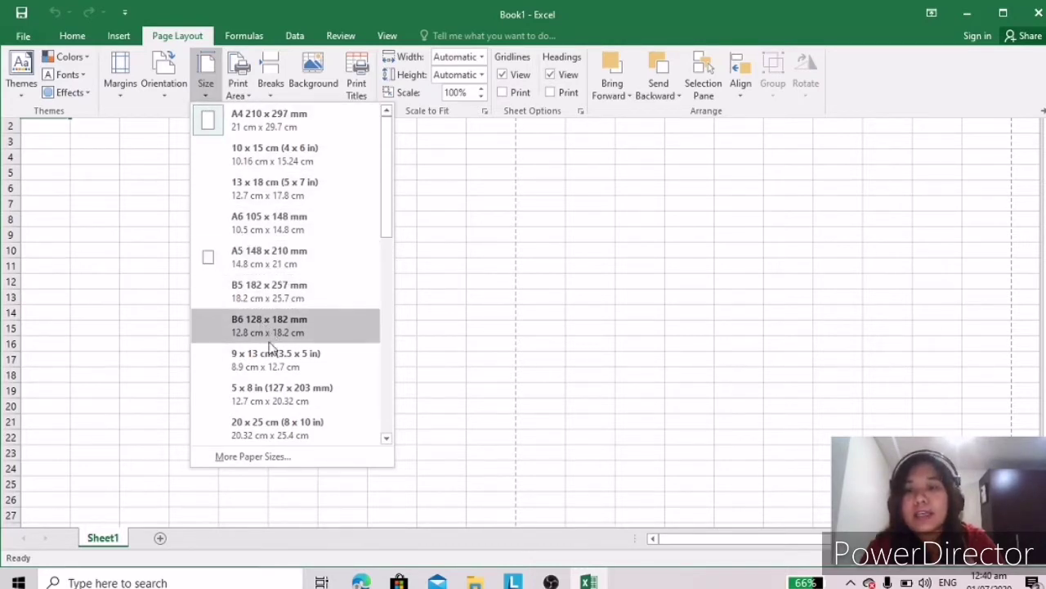
scroll(296, 377, "down", 3)
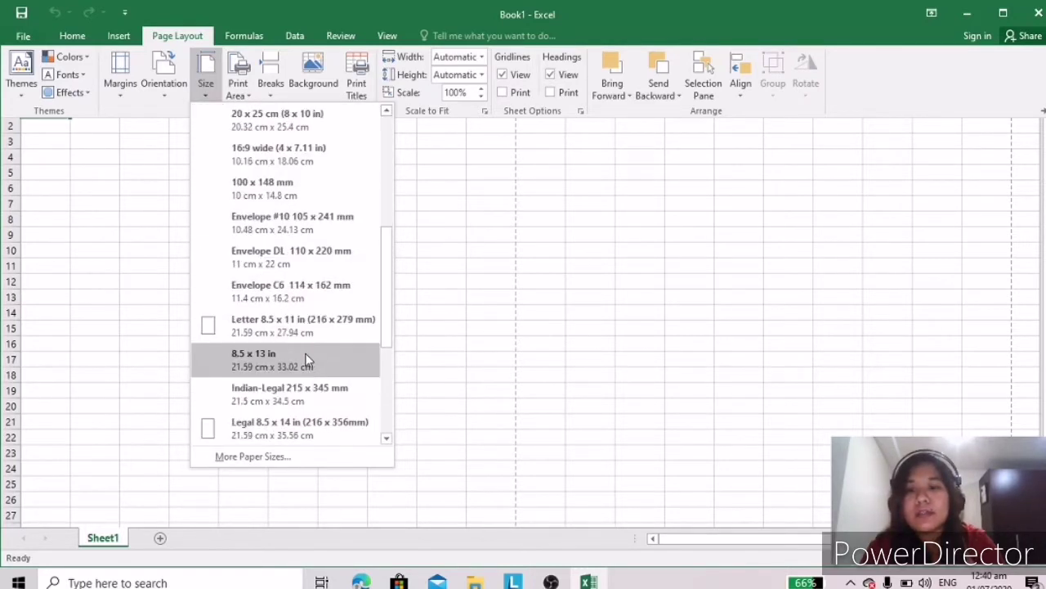
left_click(260, 368)
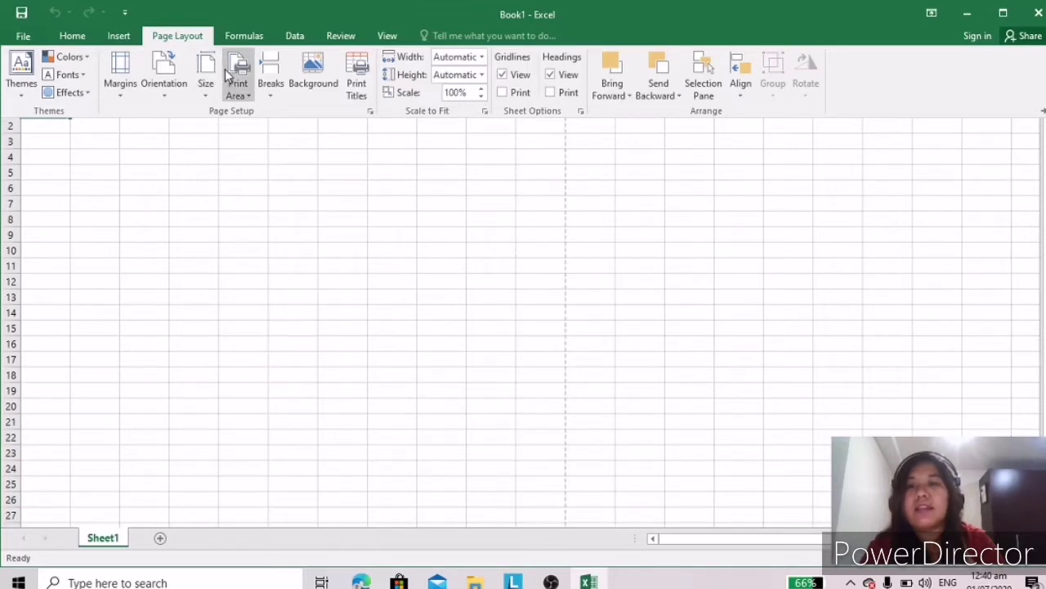
Set the worksheet's zoom to a custom magnification of 20%
left_click(253, 36)
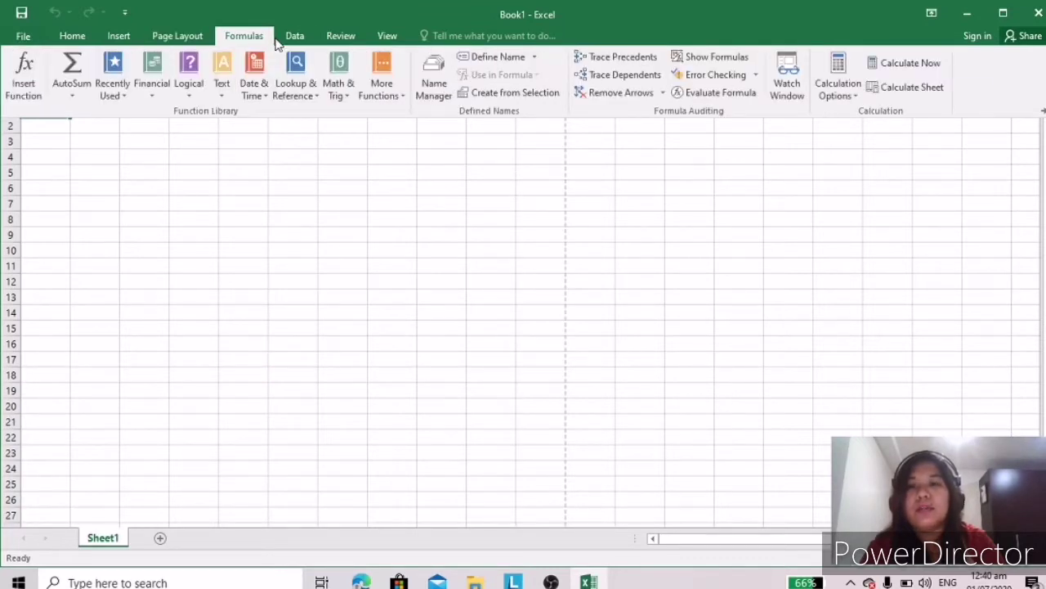
left_click(296, 36)
left_click(336, 36)
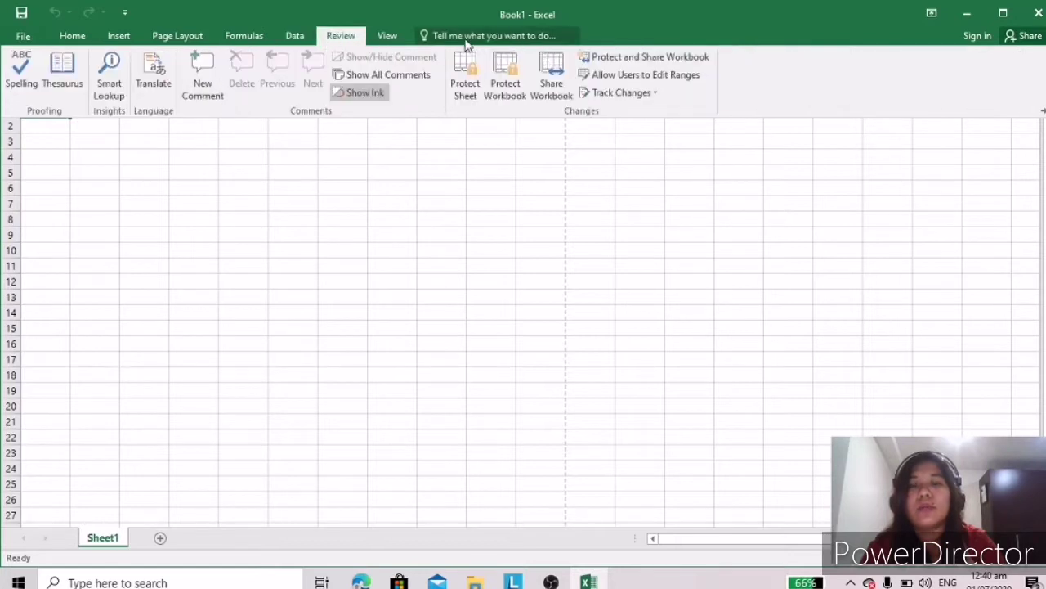
left_click(385, 38)
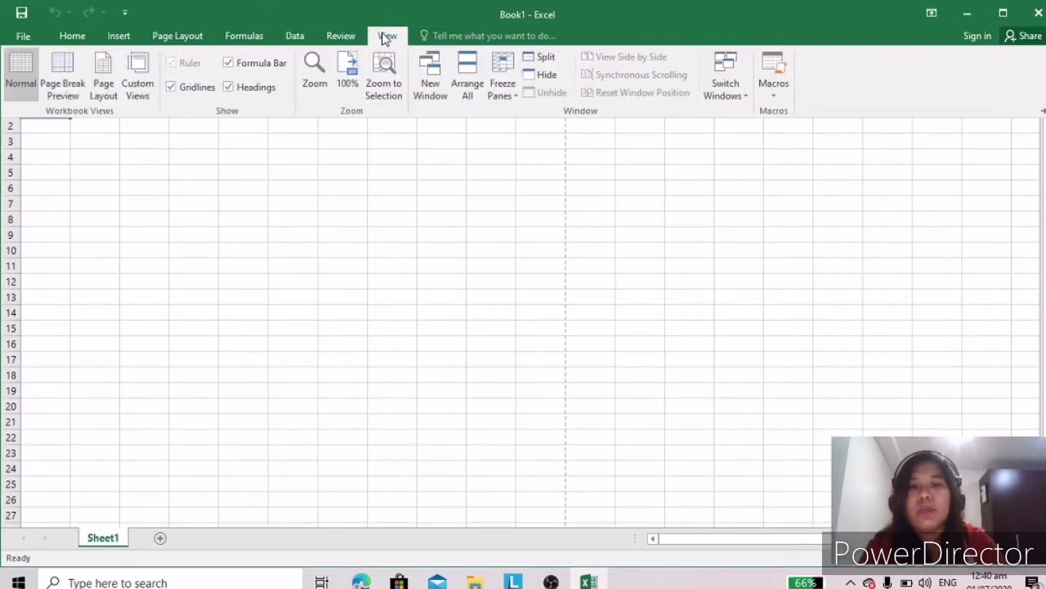
left_click(315, 84)
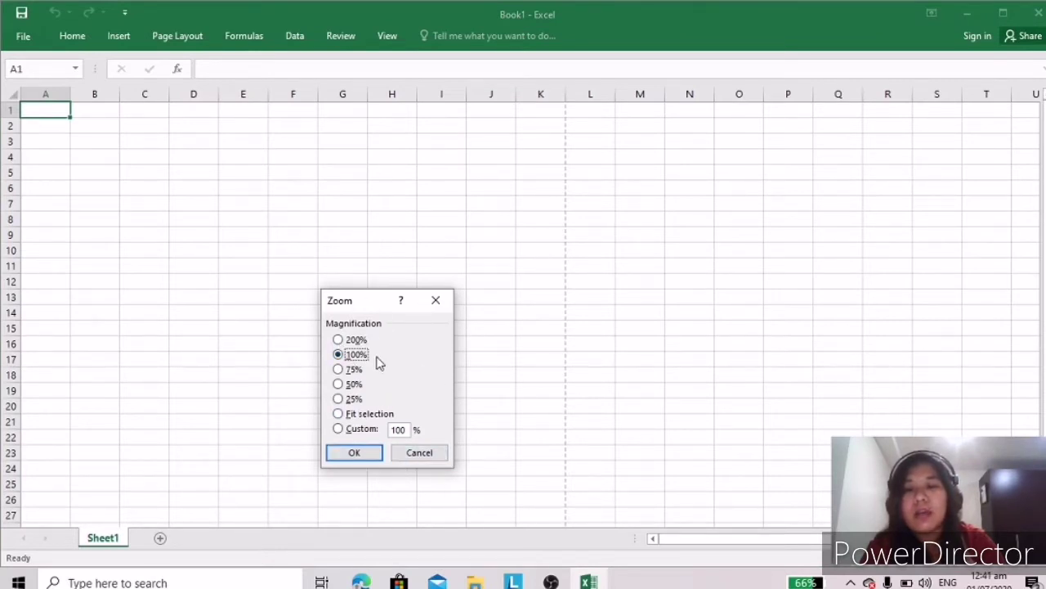
left_click(406, 430)
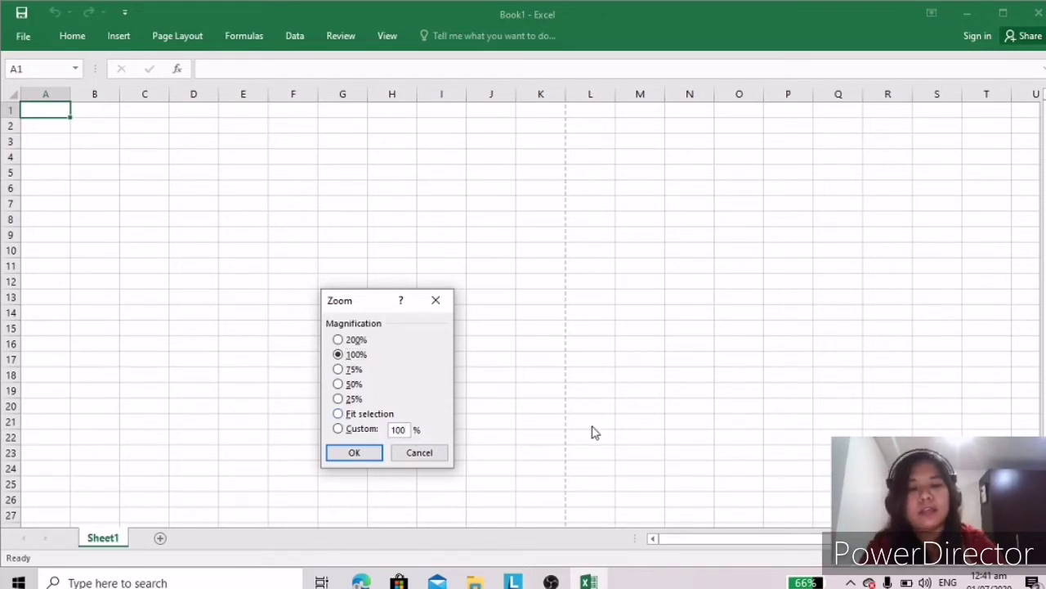
key("BackSpace")
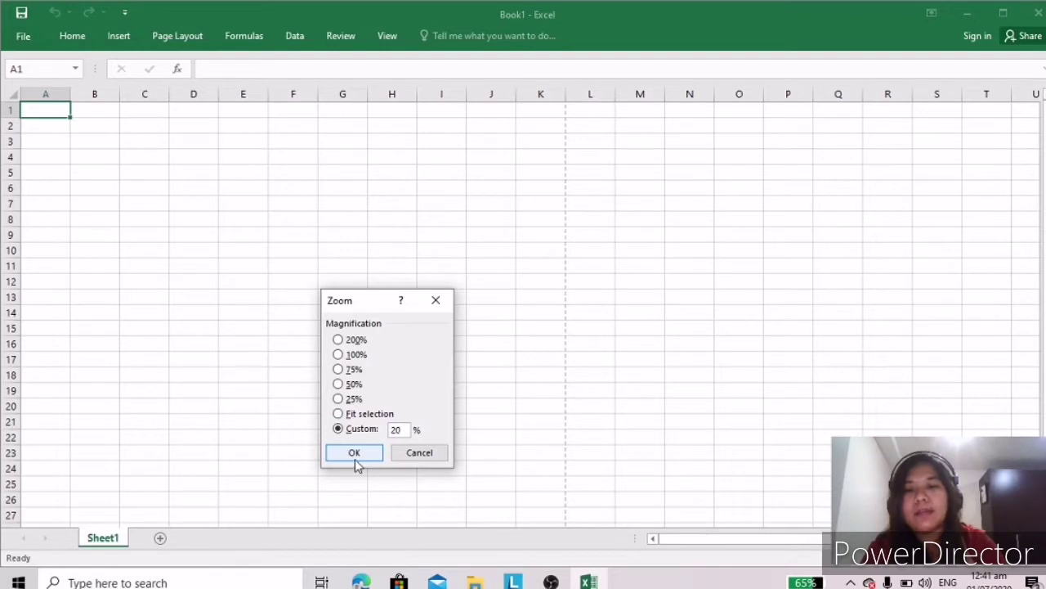
left_click(355, 456)
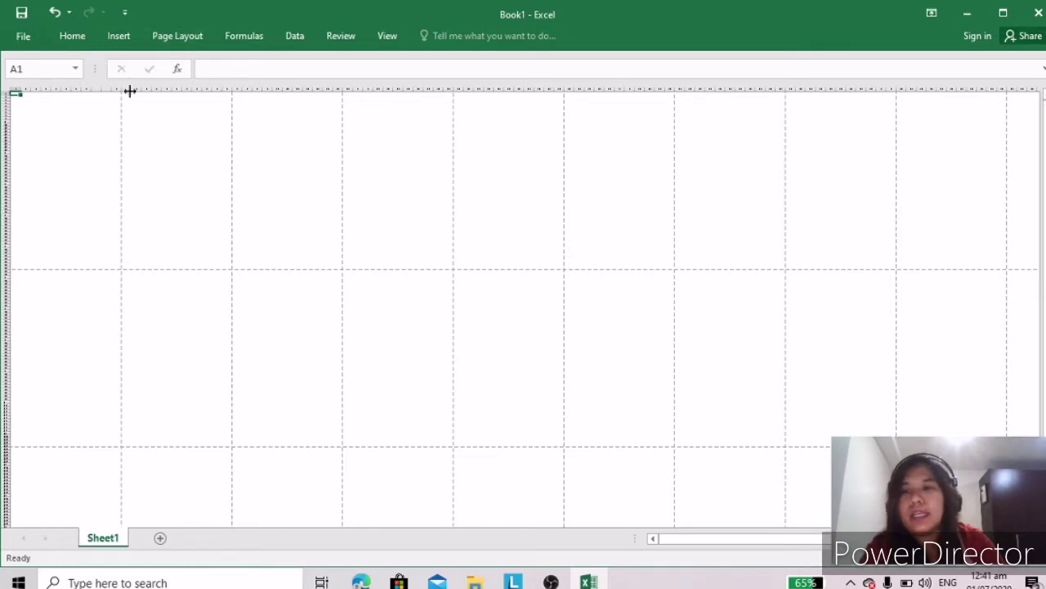
Insert the picture sample-5cd2e73a8defc__880 from the IMAGE OF PILIPINAS folder on the Desktop
left_click(121, 41)
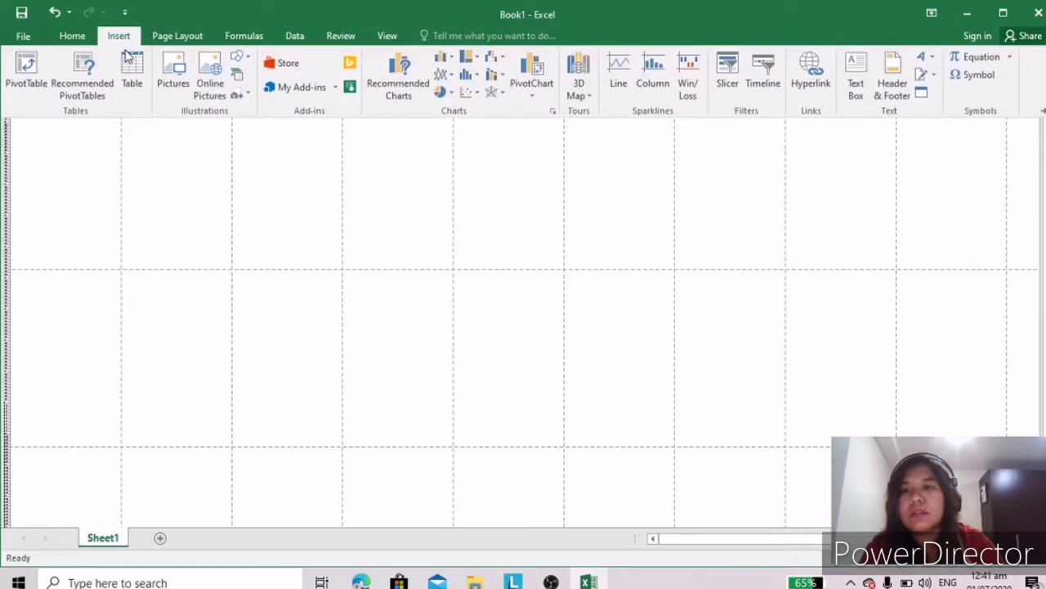
left_click(172, 82)
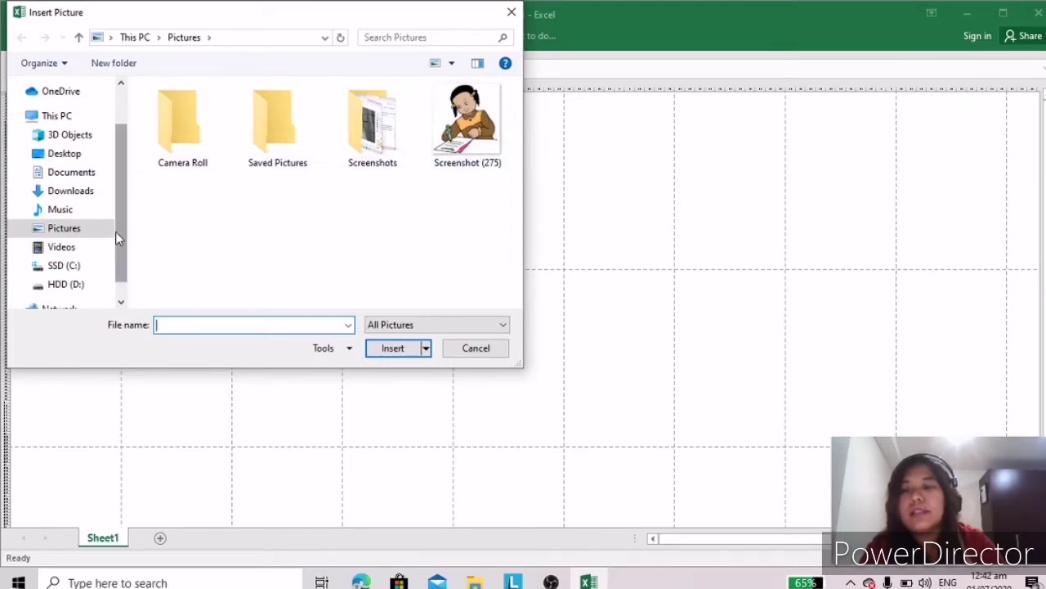
left_click(72, 156)
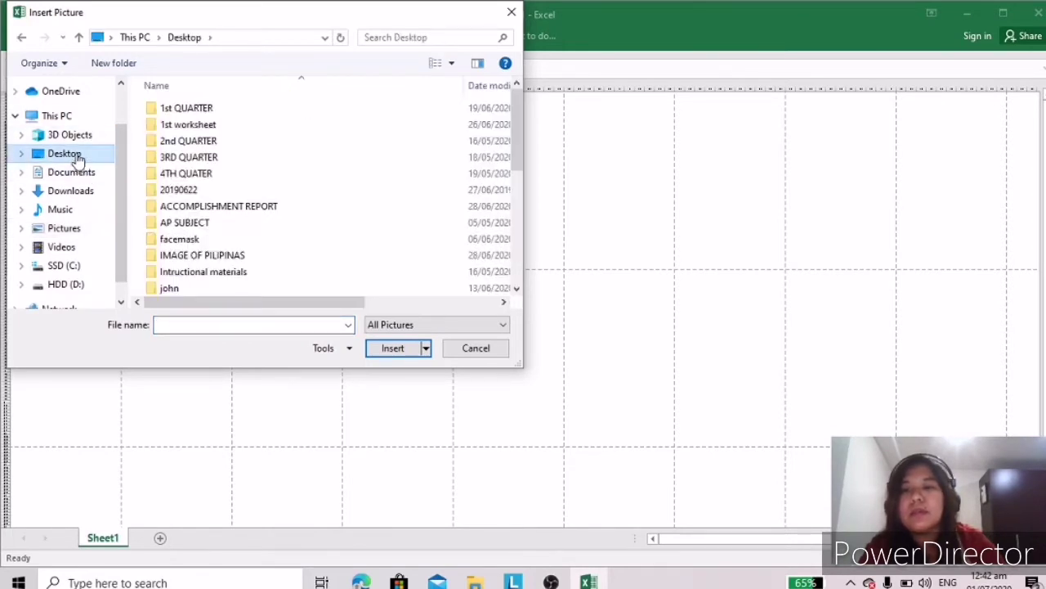
left_click(184, 258)
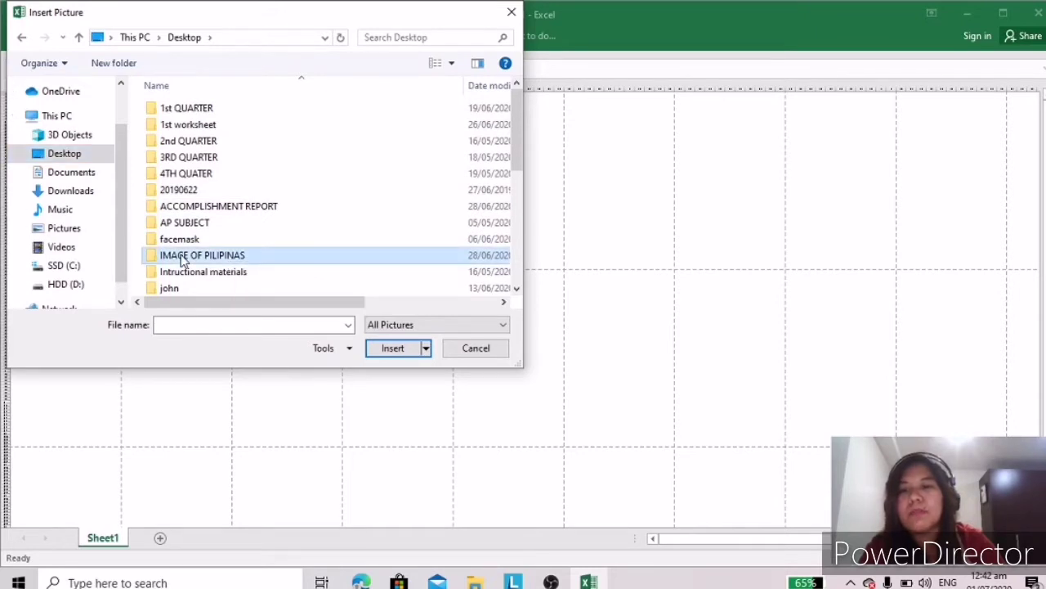
double_click(181, 255)
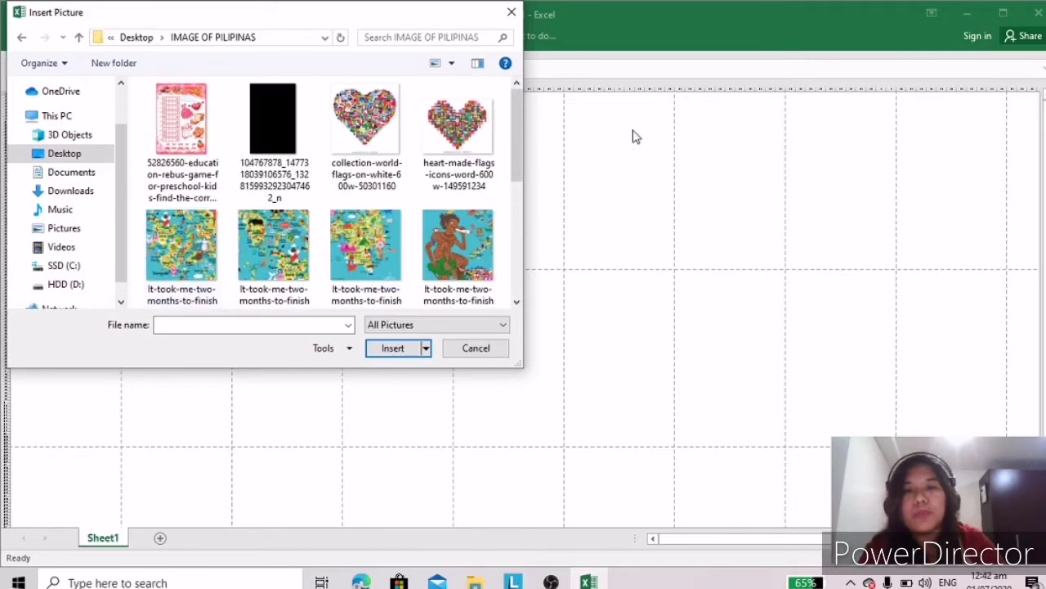
left_click_drag(516, 125, 523, 254)
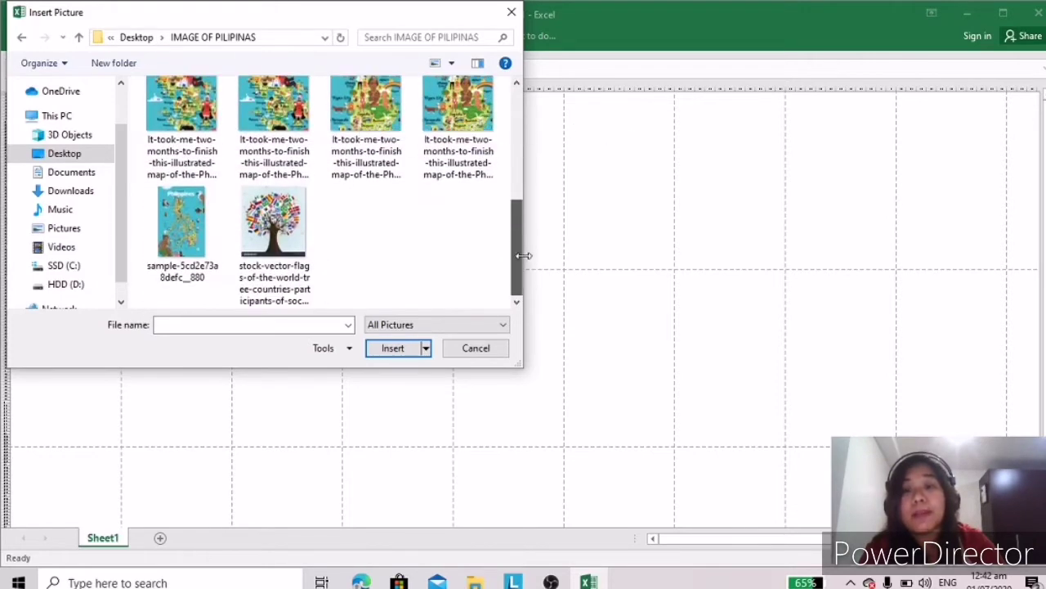
left_click(181, 223)
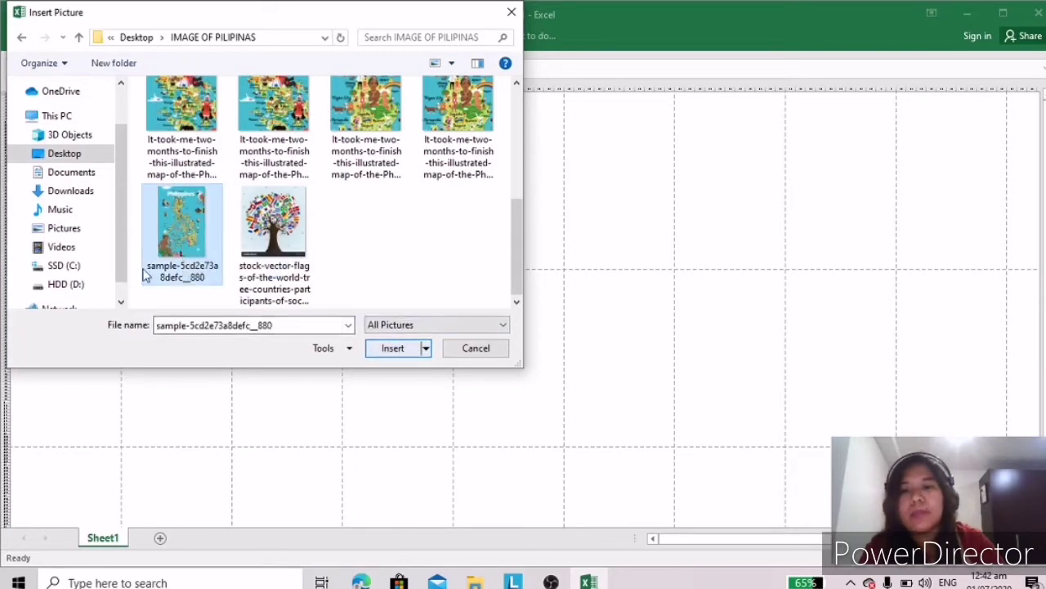
left_click(396, 349)
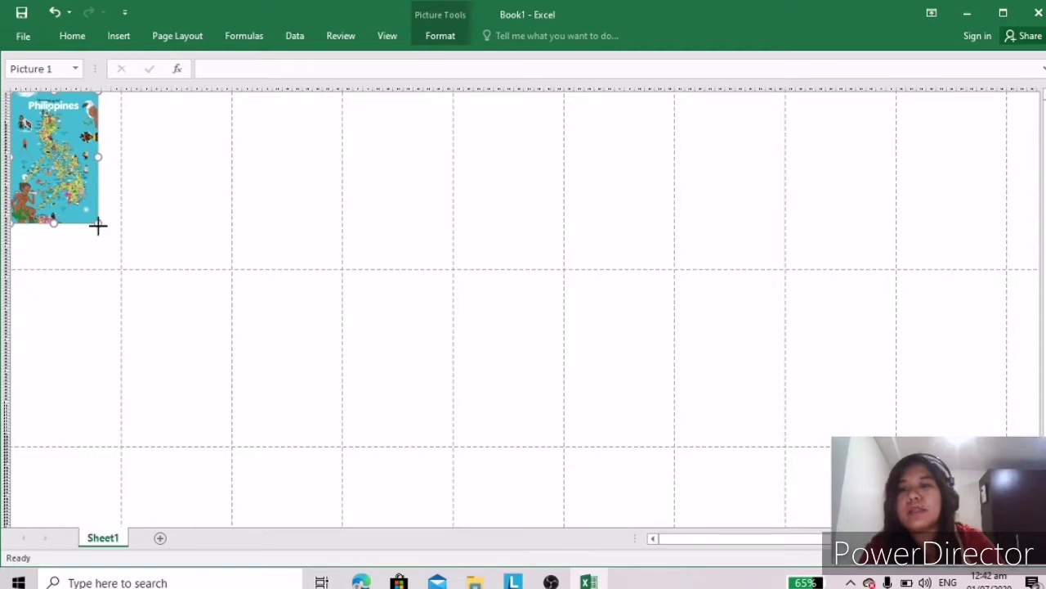
Enlarge the map picture and adjust its width to span four page columns, ending at the fourth vertical page break
left_click_drag(98, 226, 446, 418)
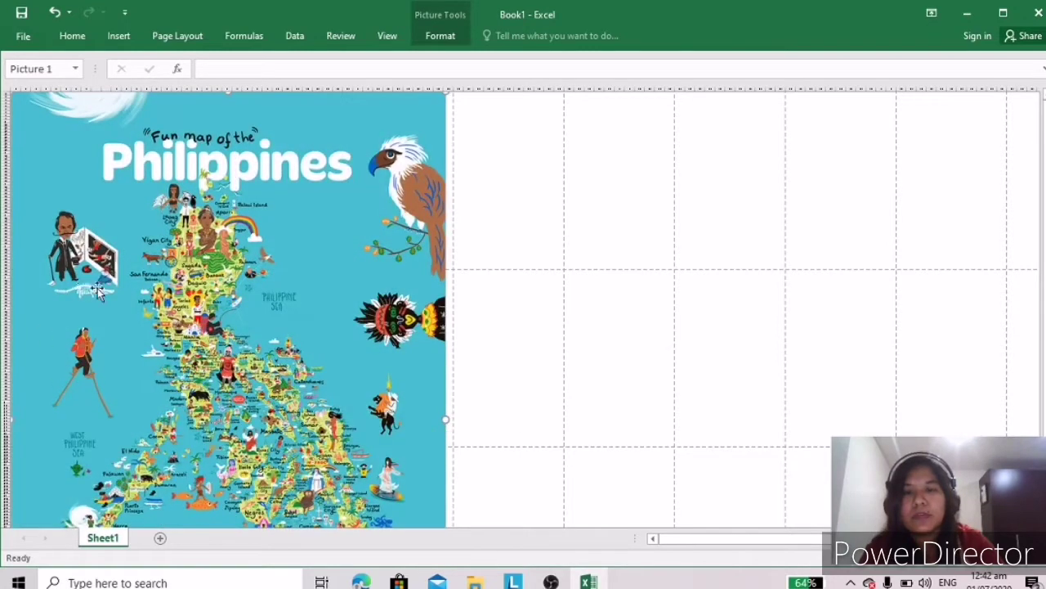
scroll(30, 280, "down", 2)
scroll(442, 251, "down", 3)
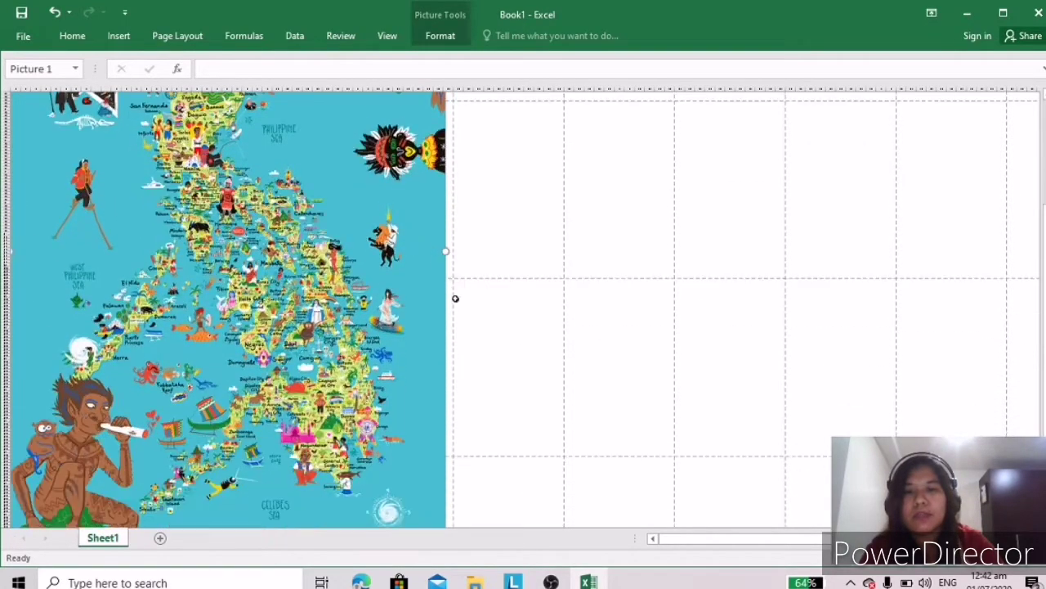
left_click_drag(443, 250, 451, 250)
Reduce the map picture's height so its lower edge ends just above the third horizontal page break
scroll(482, 285, "down", 5)
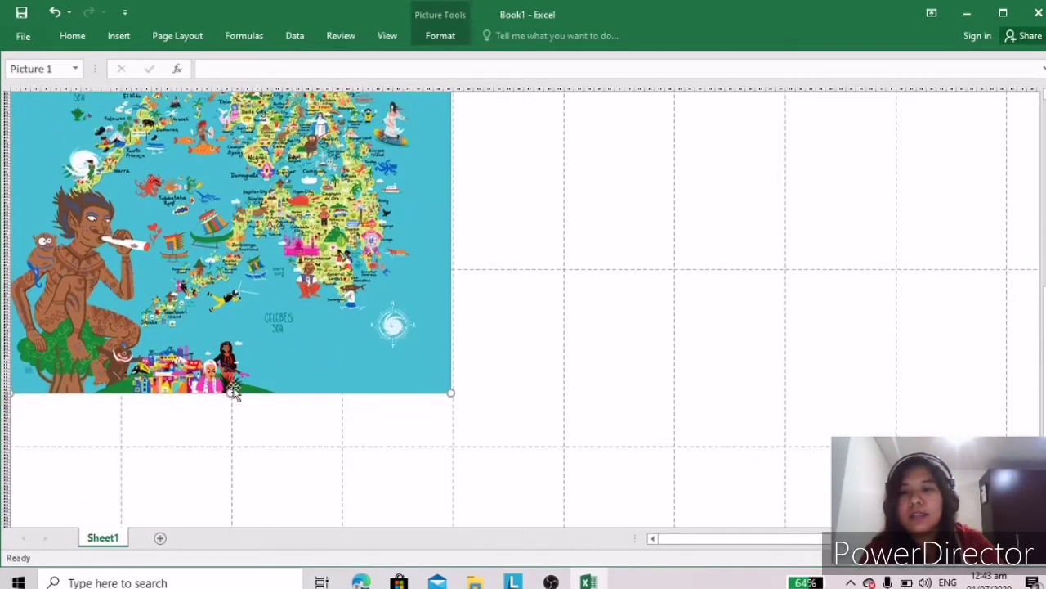
left_click_drag(233, 392, 258, 266)
scroll(482, 273, "up", 5)
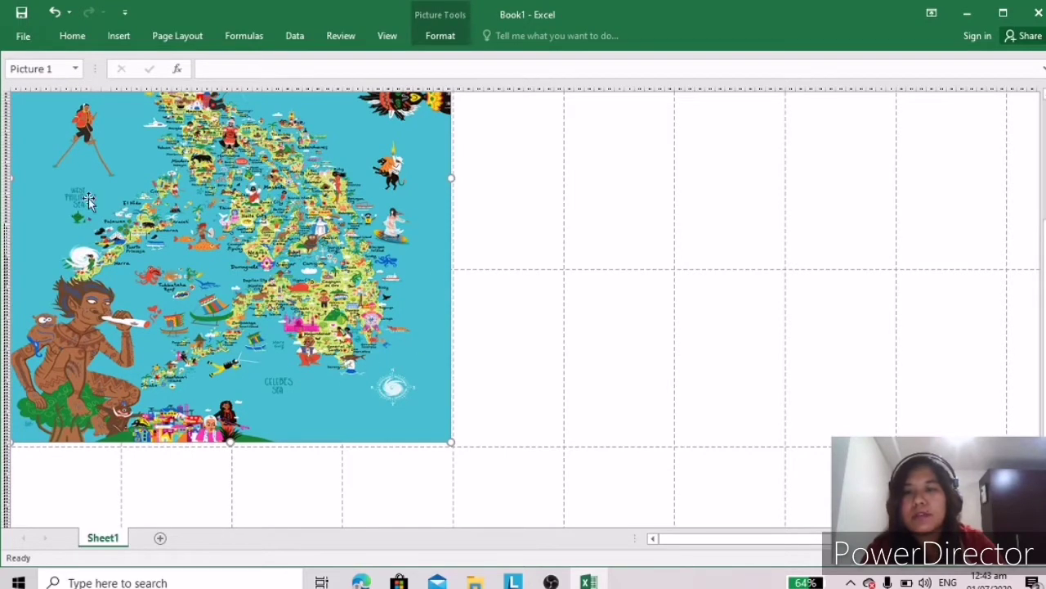
scroll(437, 317, "up", 4)
scroll(436, 317, "up", 1)
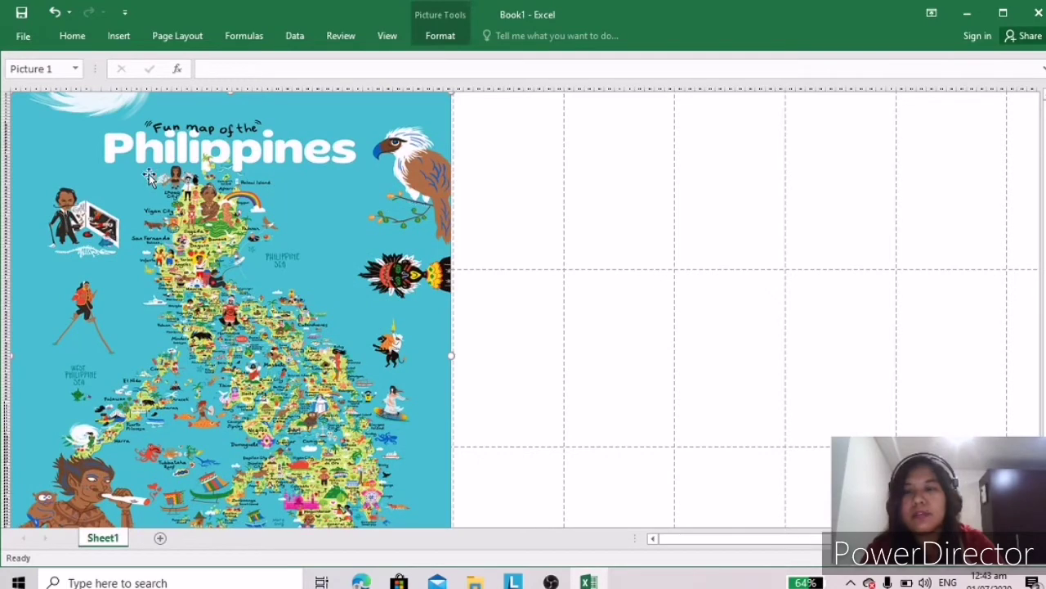
scroll(614, 304, "down", 4)
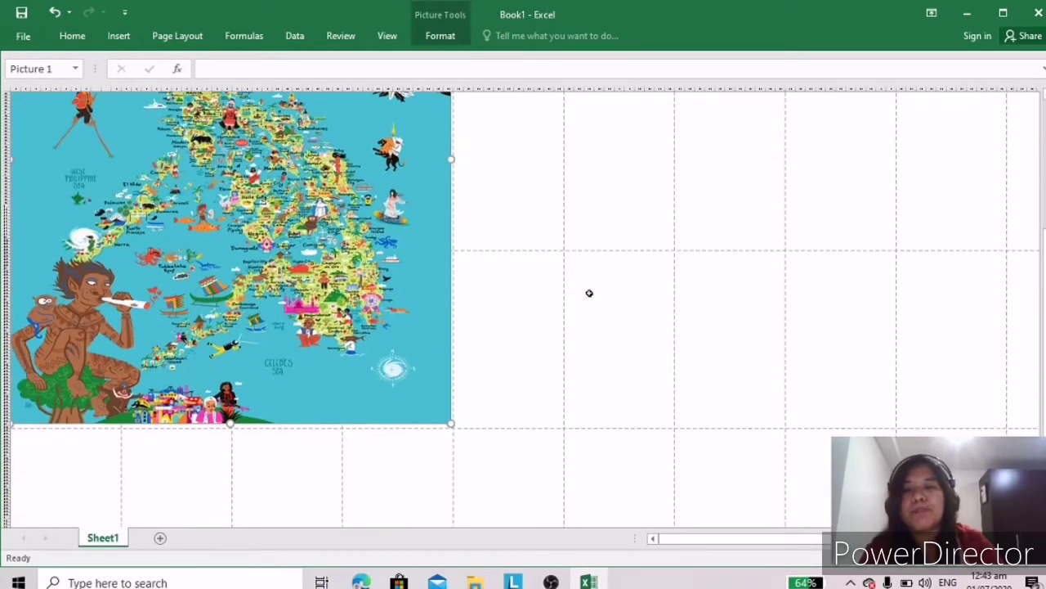
scroll(587, 286, "up", 5)
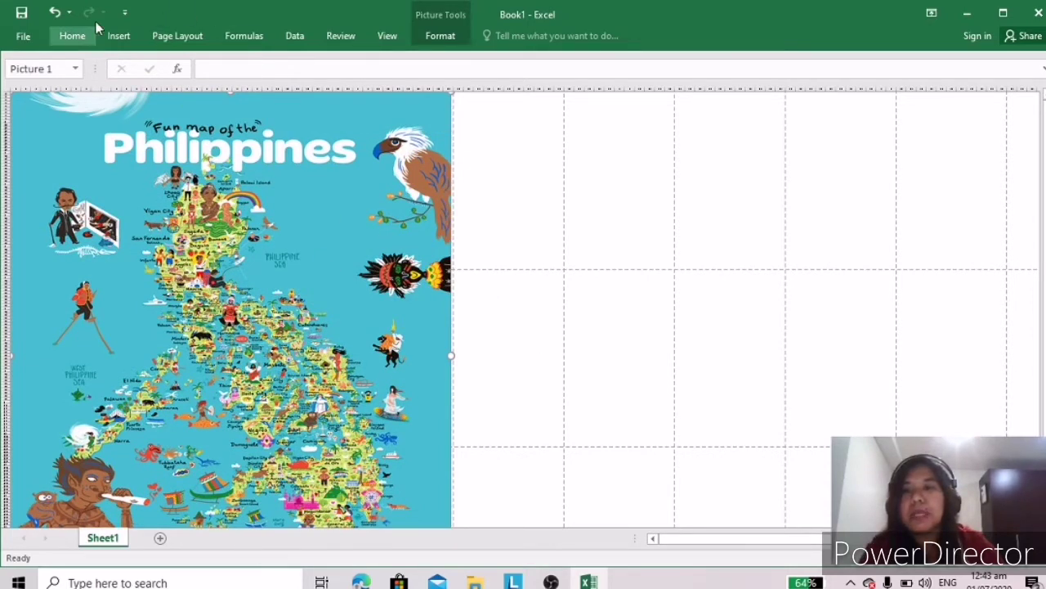
Open the print preview and examine how the map picture is split across the pages, from the first through the last
left_click(15, 39)
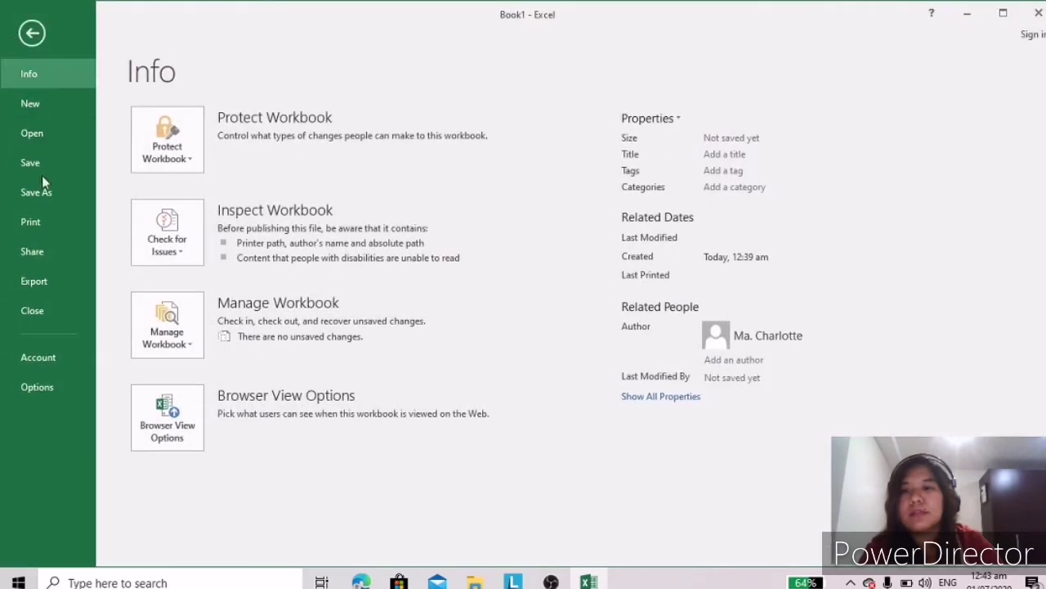
left_click(26, 228)
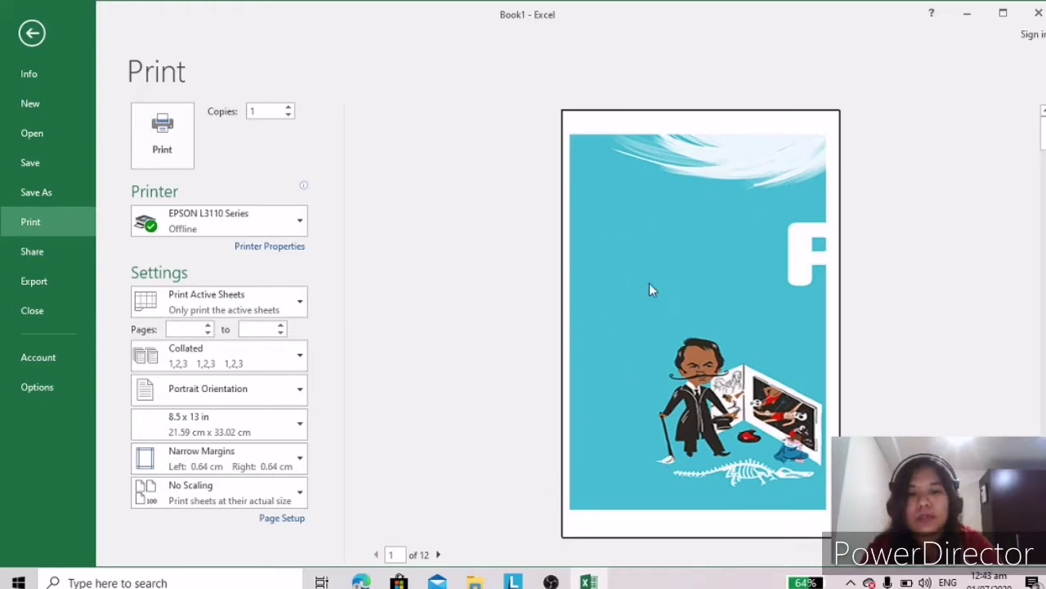
left_click(439, 556)
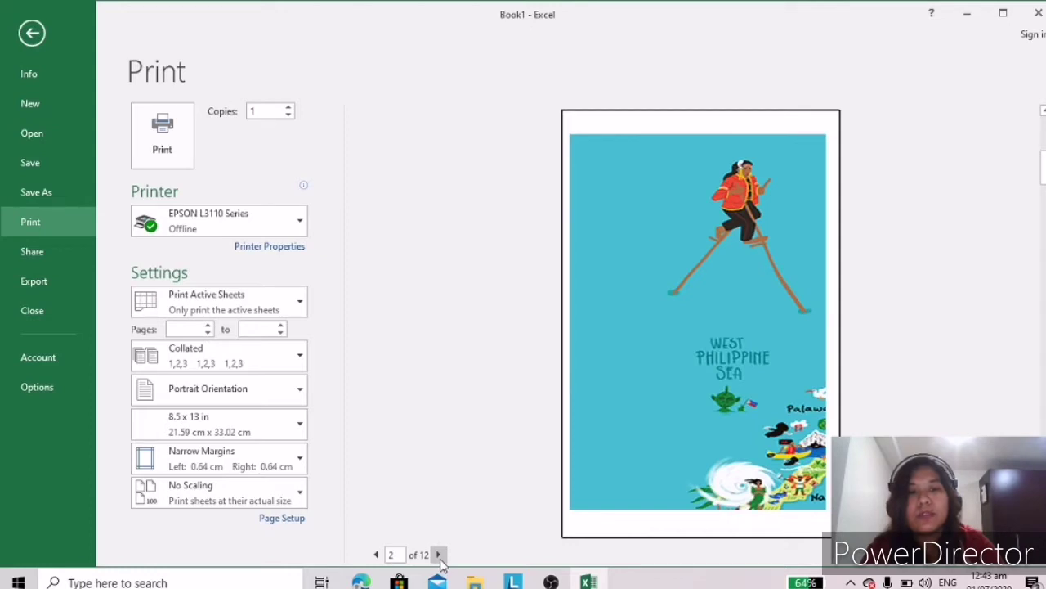
left_click(439, 555)
left_click(439, 555)
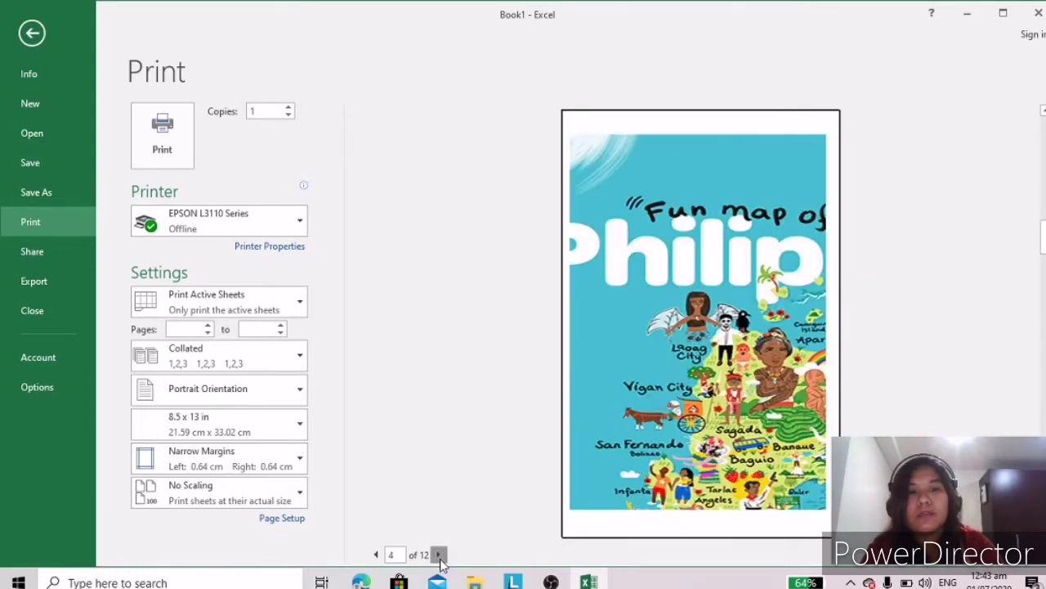
left_click(439, 556)
left_click(439, 555)
left_click(439, 556)
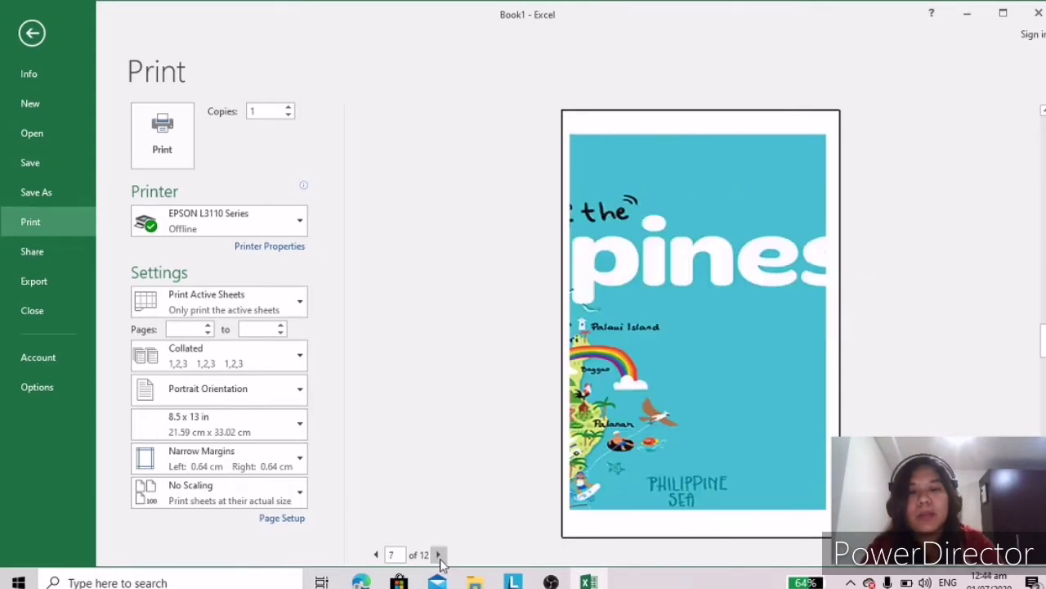
left_click(439, 555)
left_click(439, 555)
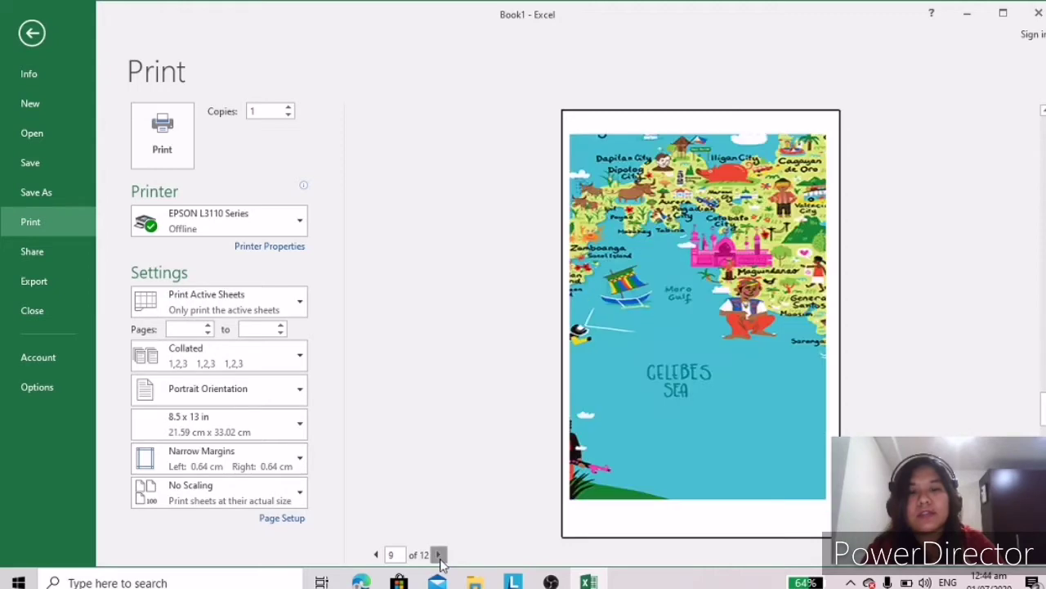
left_click(439, 555)
left_click(439, 555)
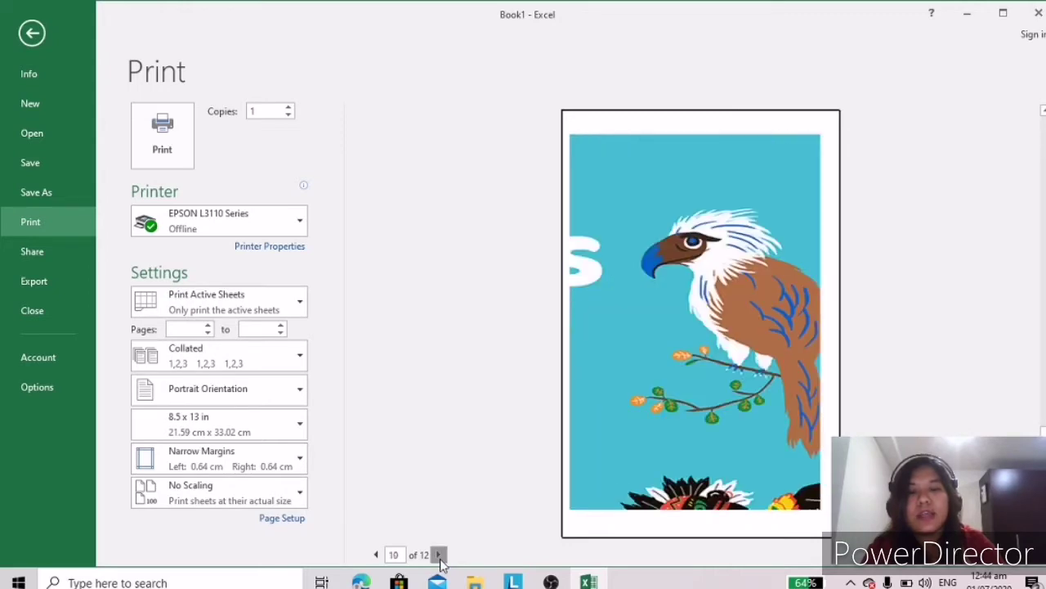
left_click(439, 555)
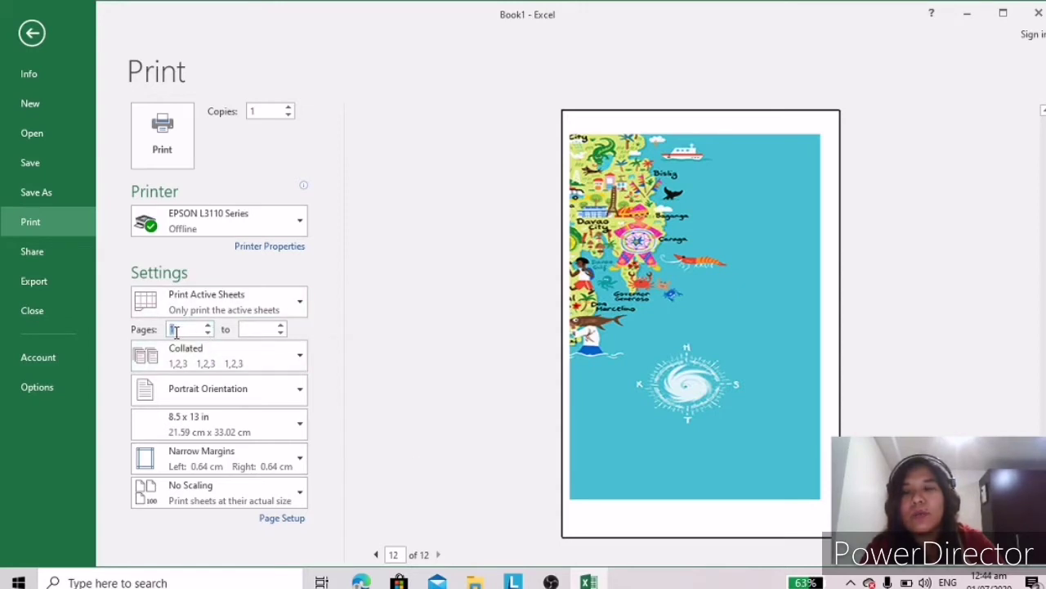
Set the print range to pages 1 to 12 so that the whole poster is included
left_click(282, 326)
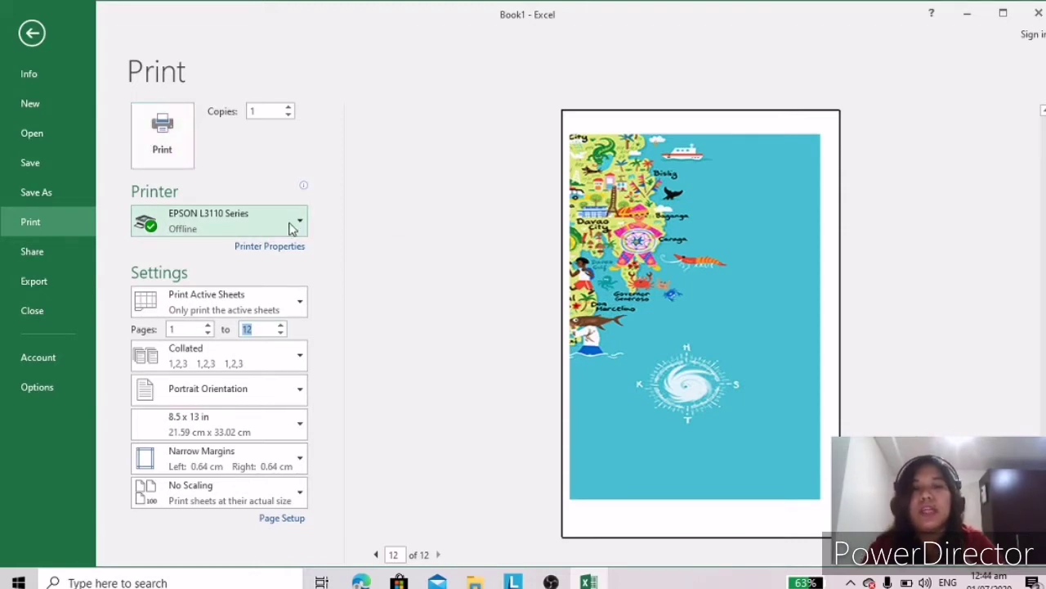
mouse_move(292, 228)
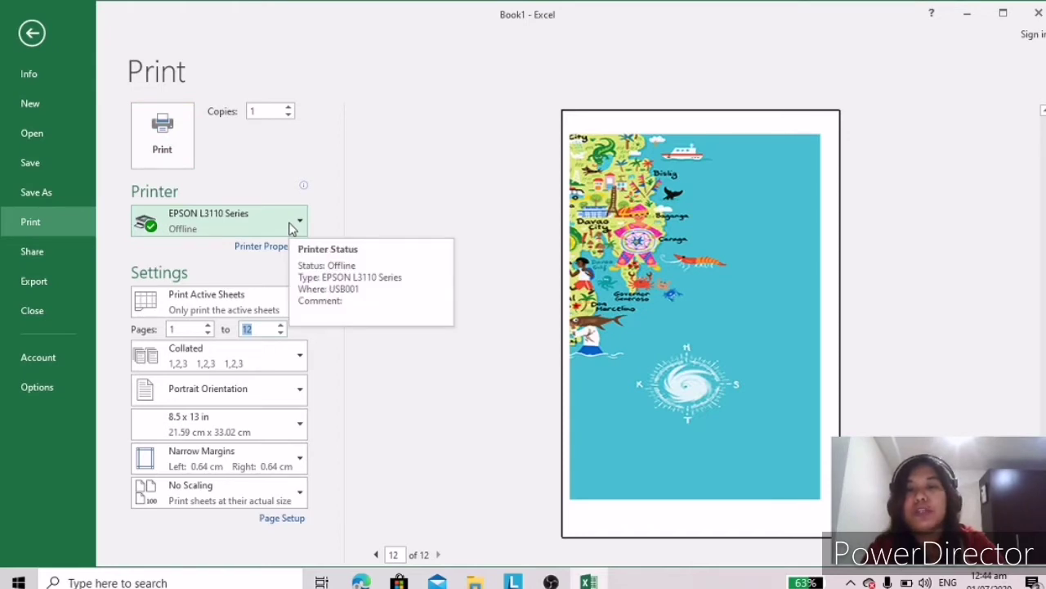